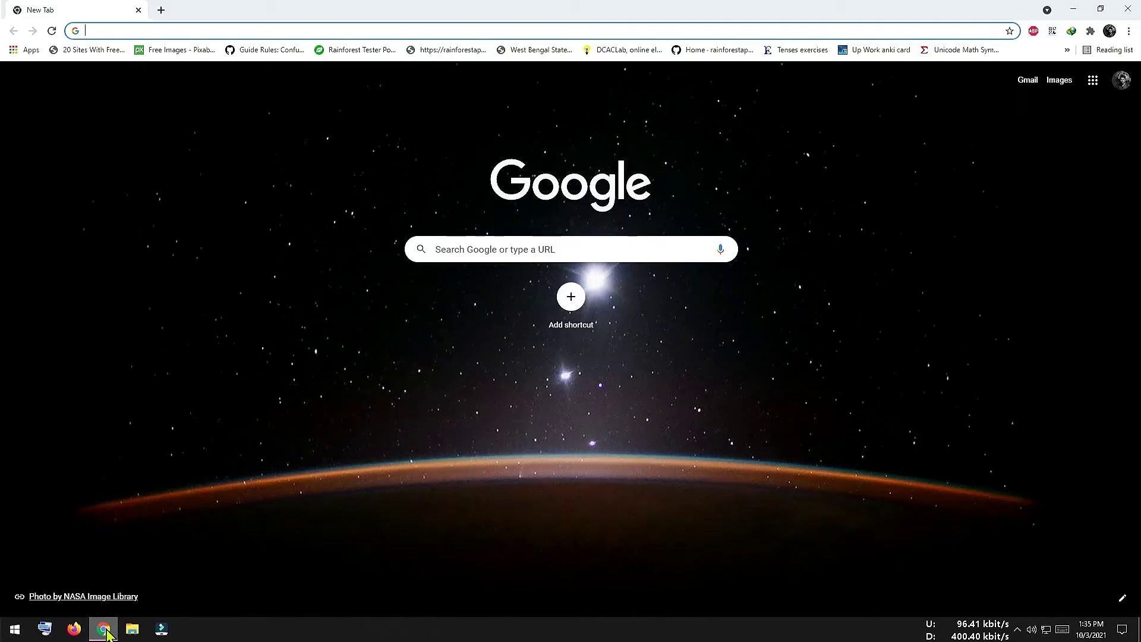
# - Search 'samsung magician download' and download the Magician installer from Samsung's SSD Tools & Software page
pyautogui.write('samsu')
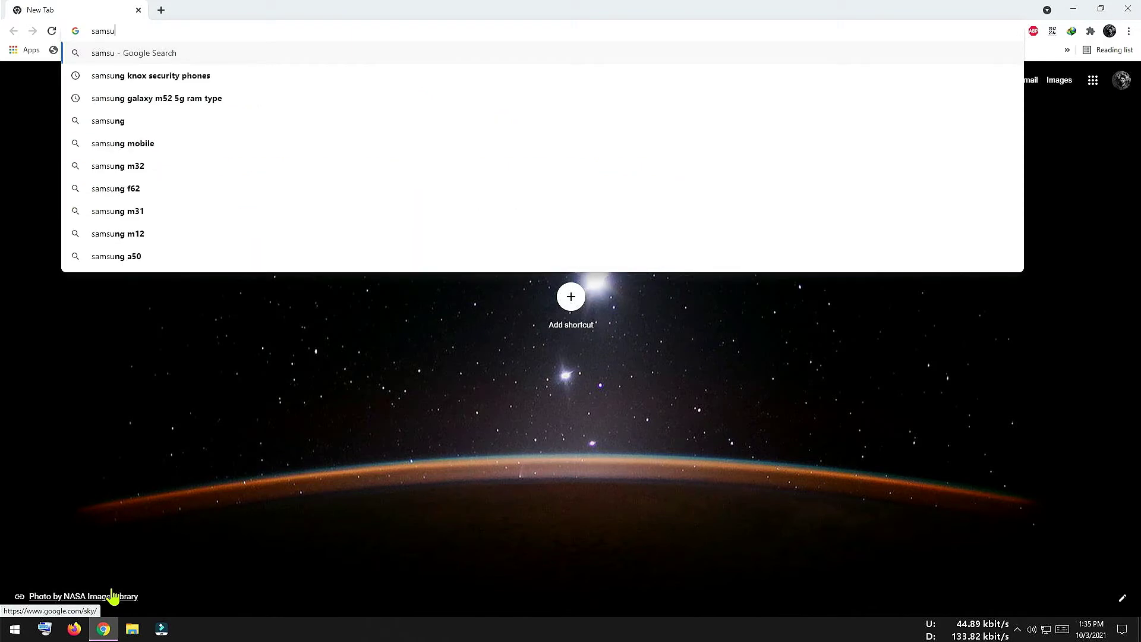
pyautogui.write('ng magician download')
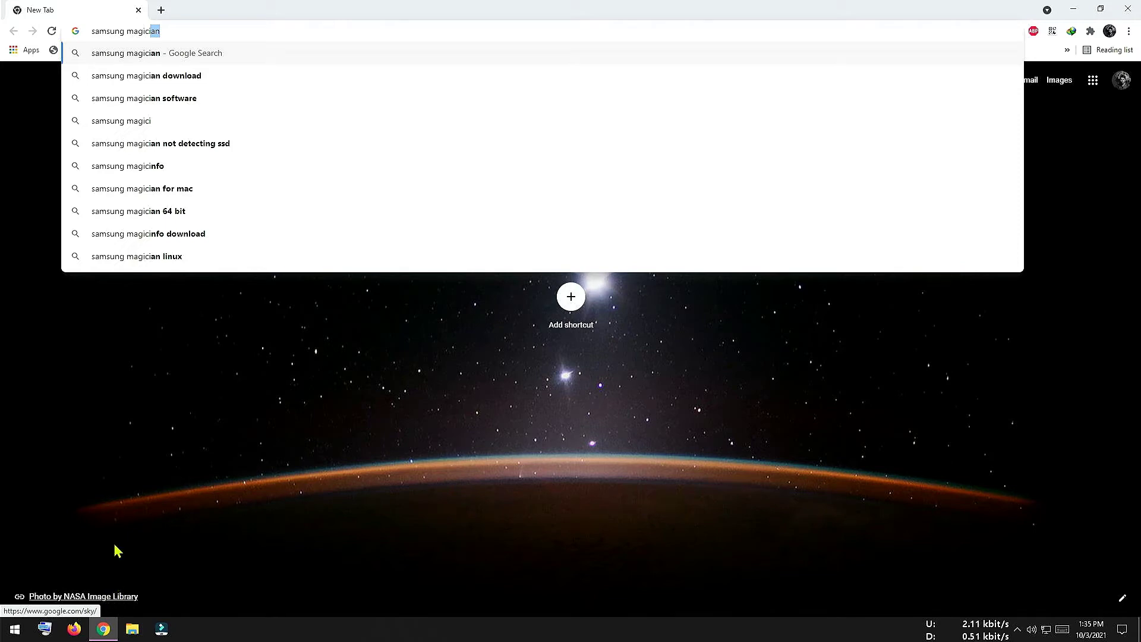
pyautogui.click(208, 76)
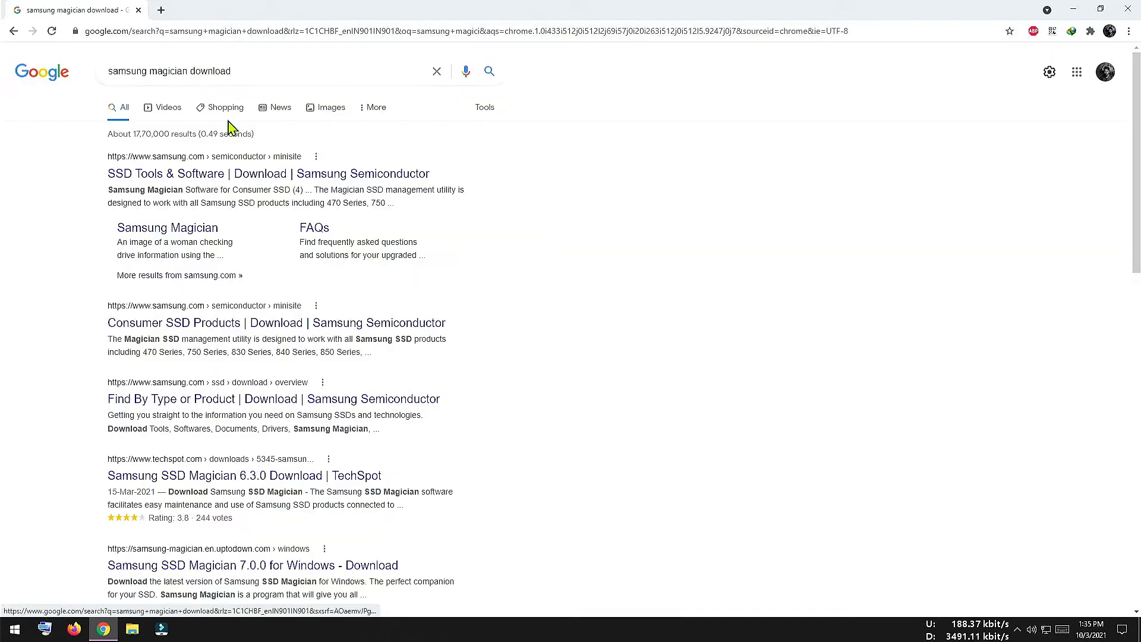
pyautogui.click(216, 176)
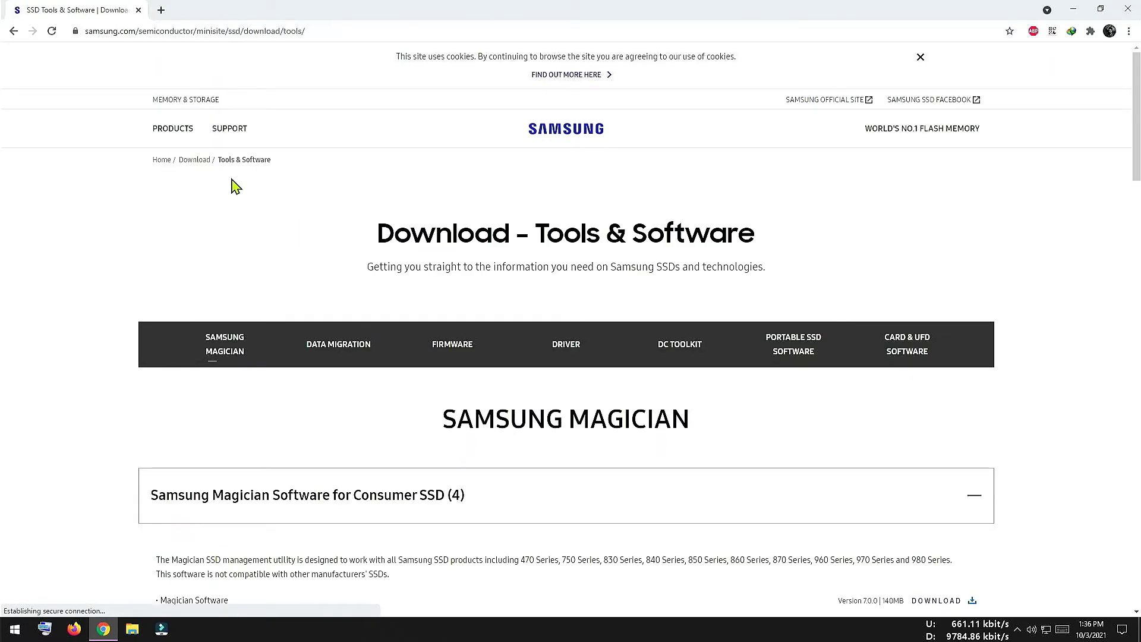
pyautogui.scroll(-3, 852, 464)
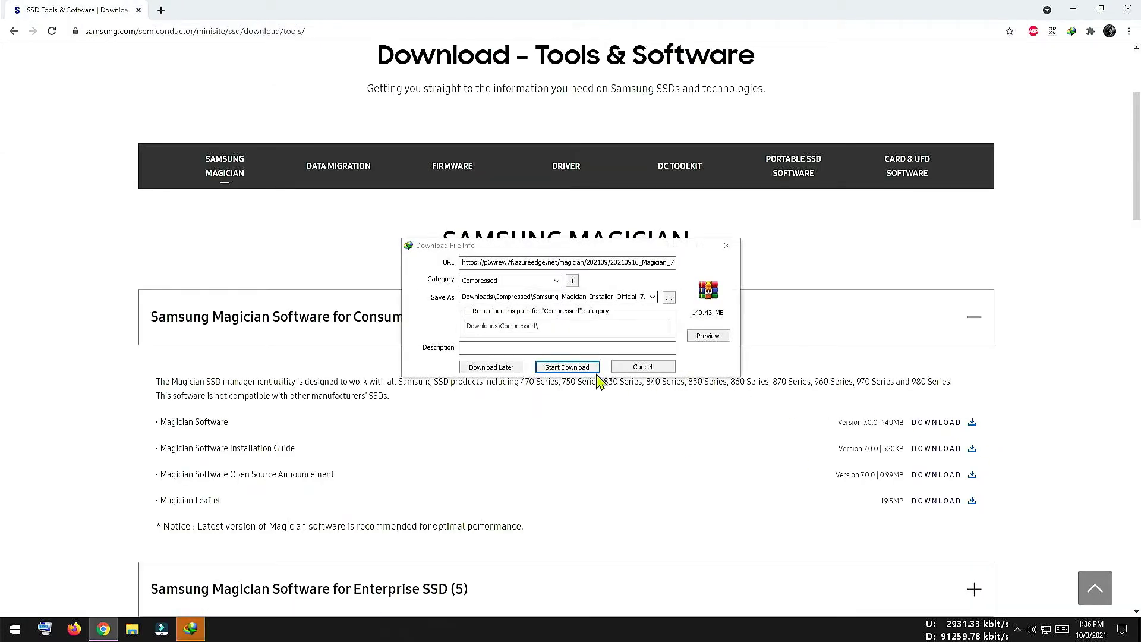
pyautogui.click(574, 368)
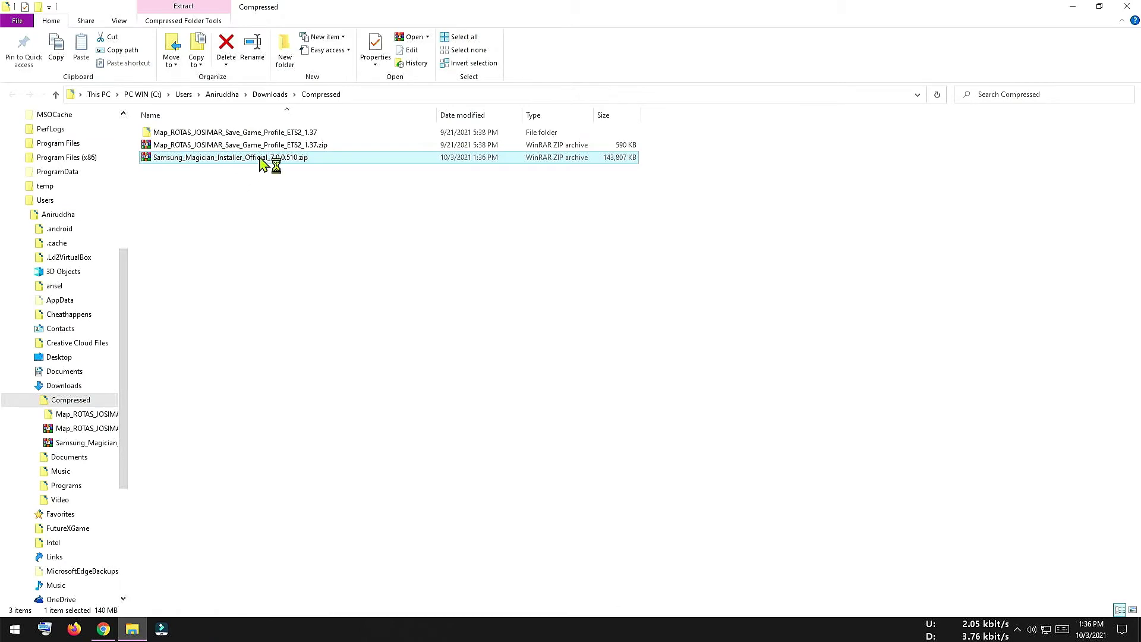
# - Extract the zip to Samsung_Magician_Installer_Official_7.0.0.510 and run Samsung_Magician_installer.exe
pyautogui.rightClick(260, 159)
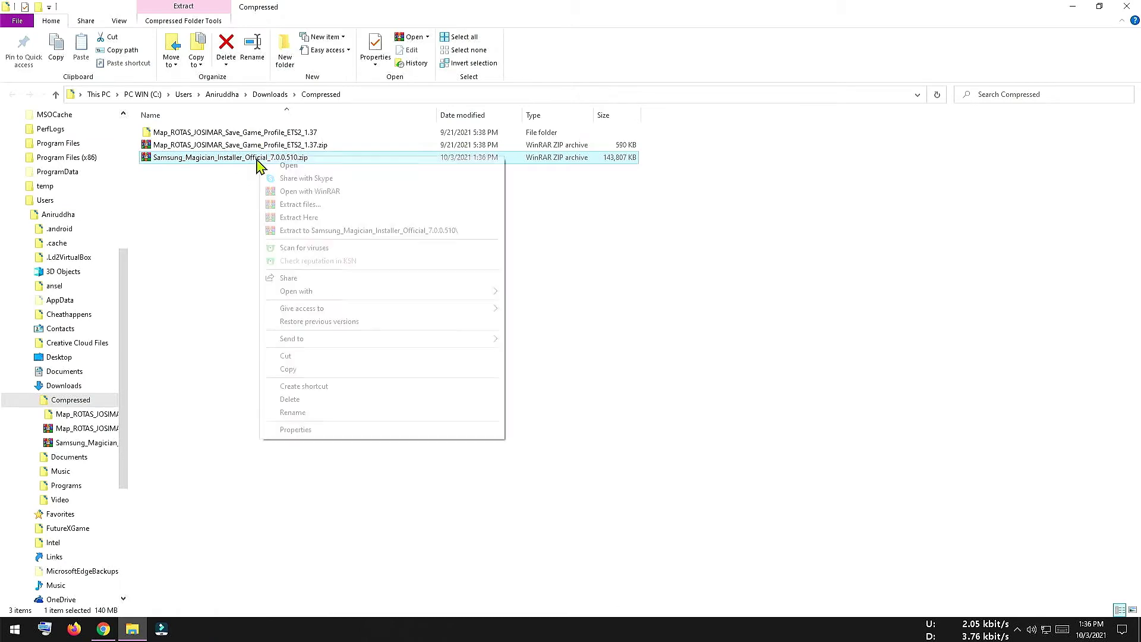
pyautogui.click(342, 231)
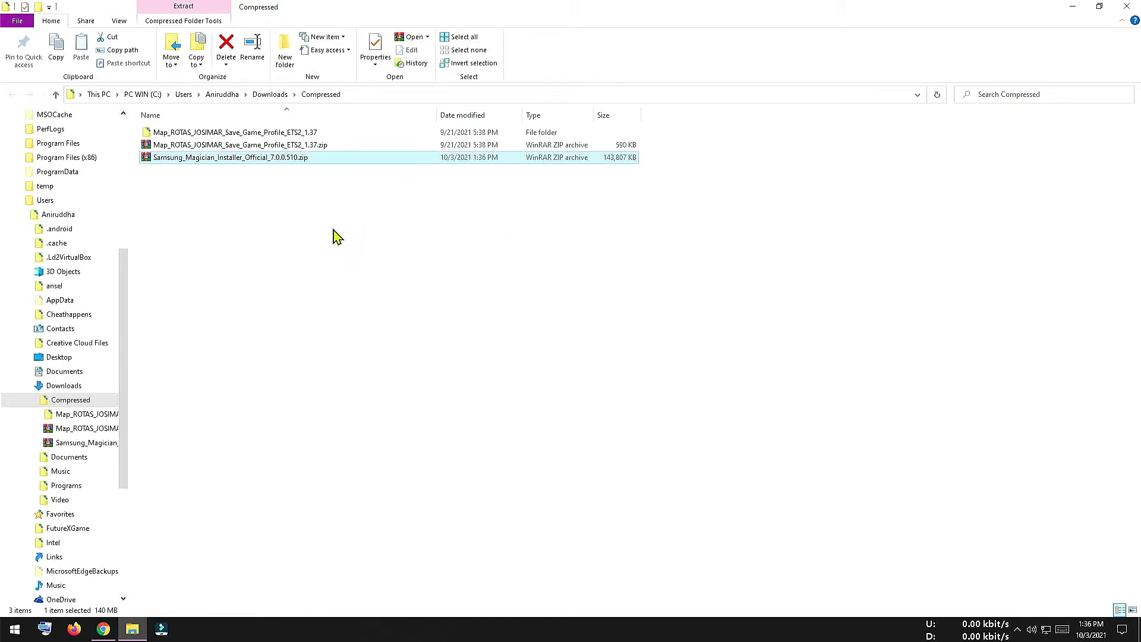
pyautogui.doubleClick(255, 145)
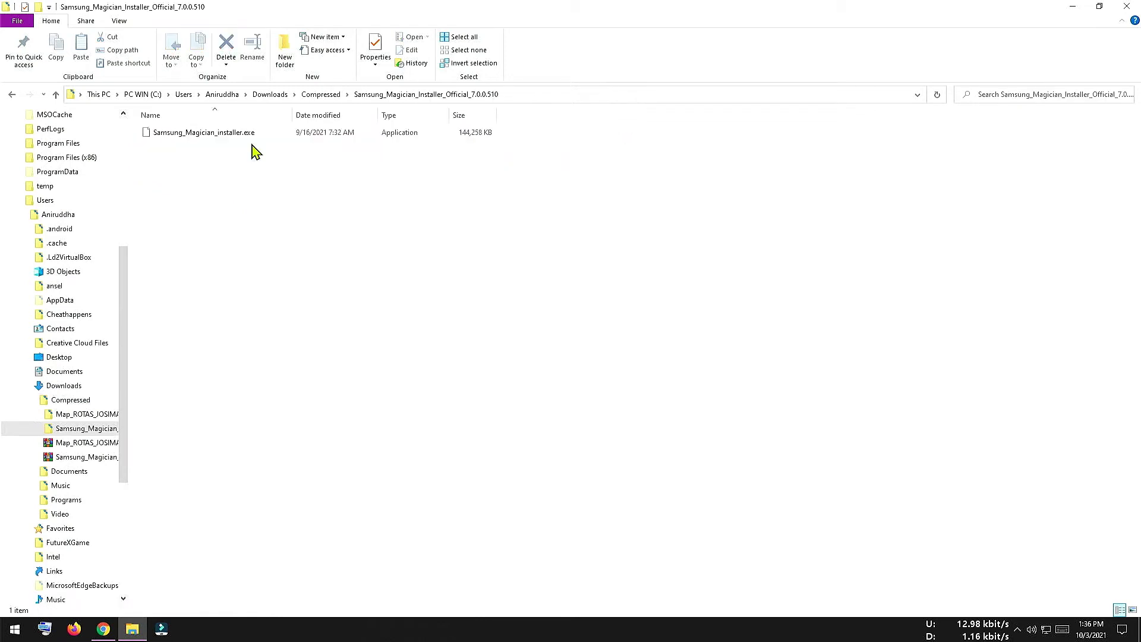
pyautogui.click(236, 141)
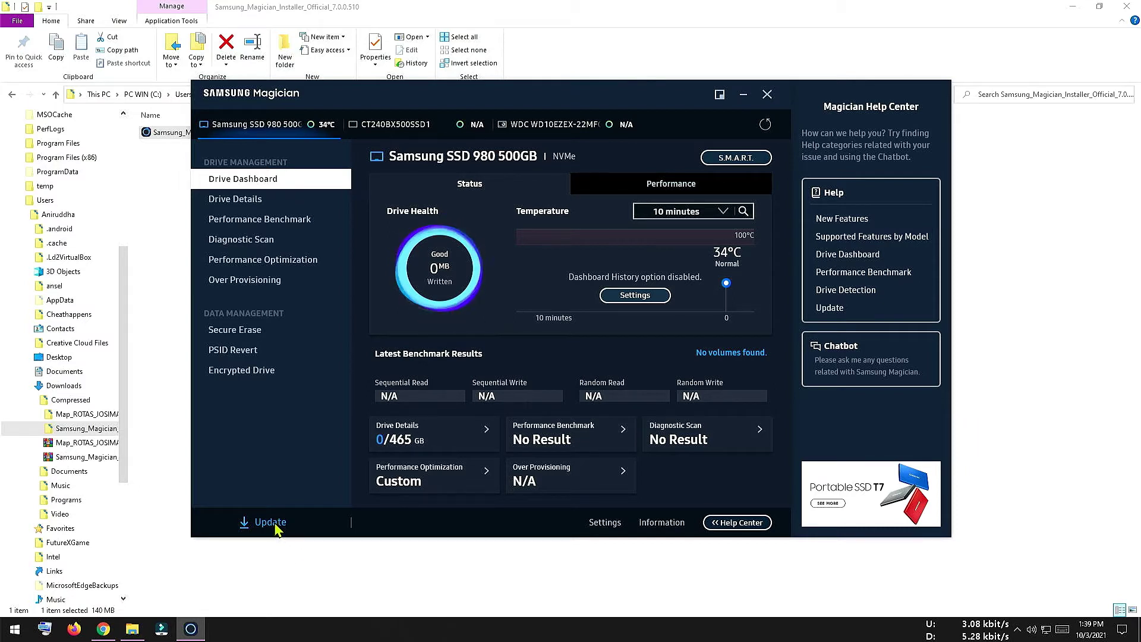
# - Check Magician's Update status, confirming version 7.0.0 and firmware 1B4QFXO7 are current
pyautogui.click(269, 522)
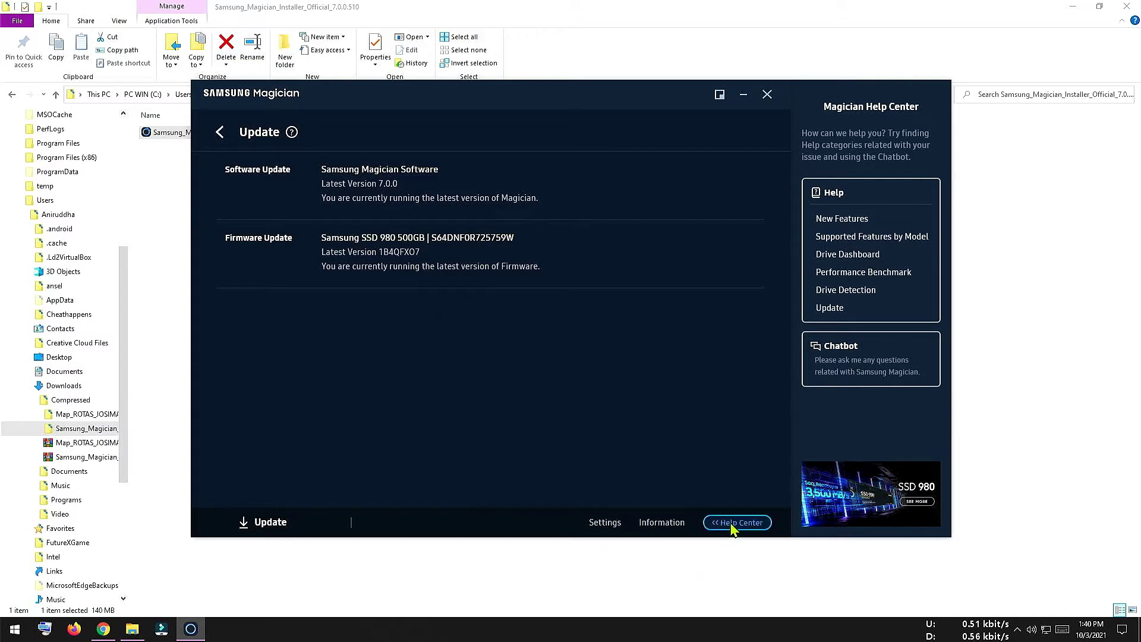
pyautogui.click(221, 134)
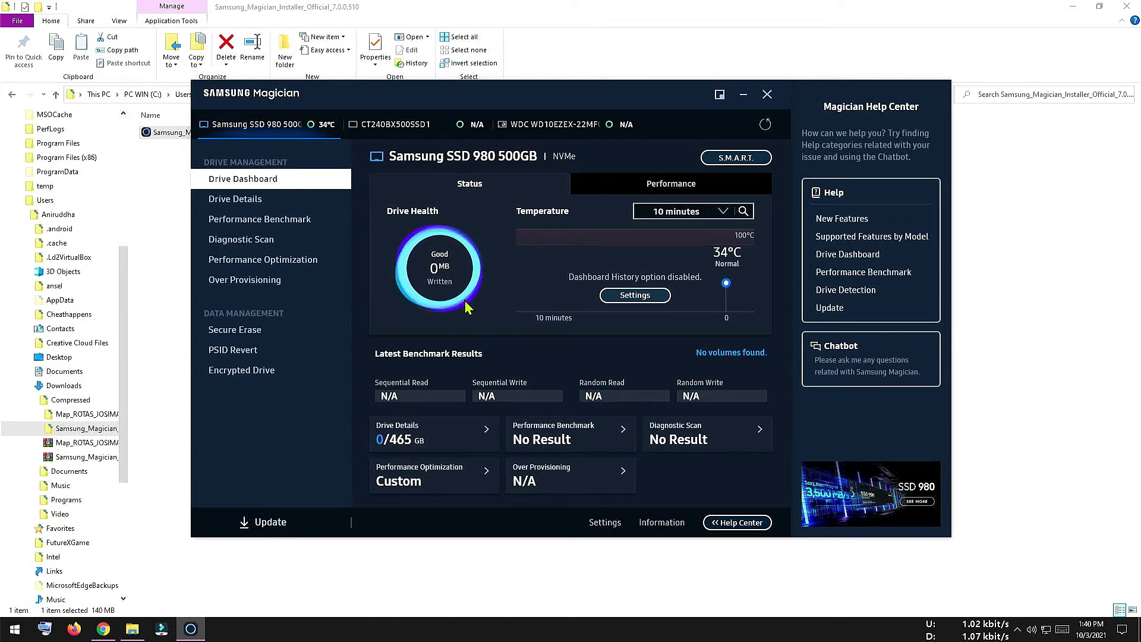
pyautogui.click(267, 523)
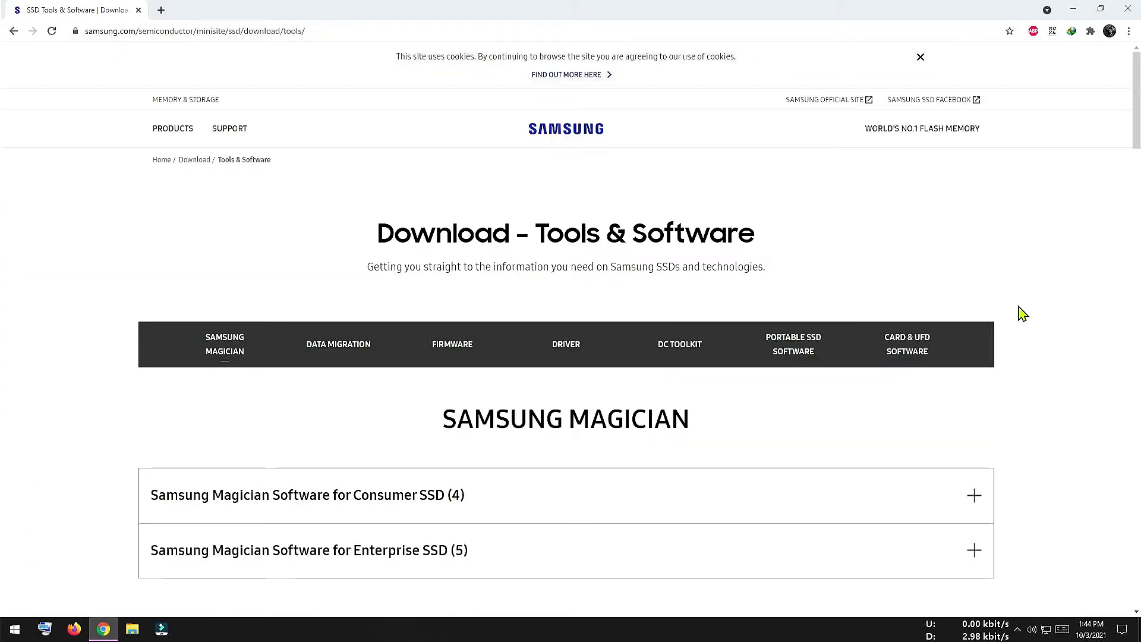
# - Download the Samsung Data Migration Software for consumer SSDs from the tools page
pyautogui.scroll(-4, 1034, 321)
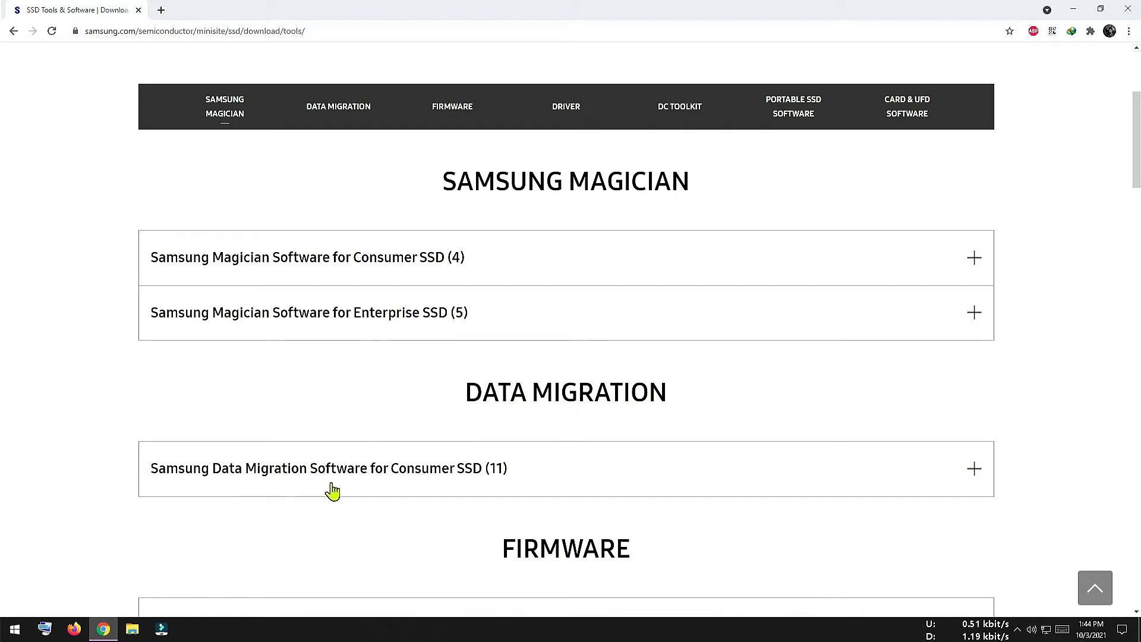
pyautogui.click(471, 483)
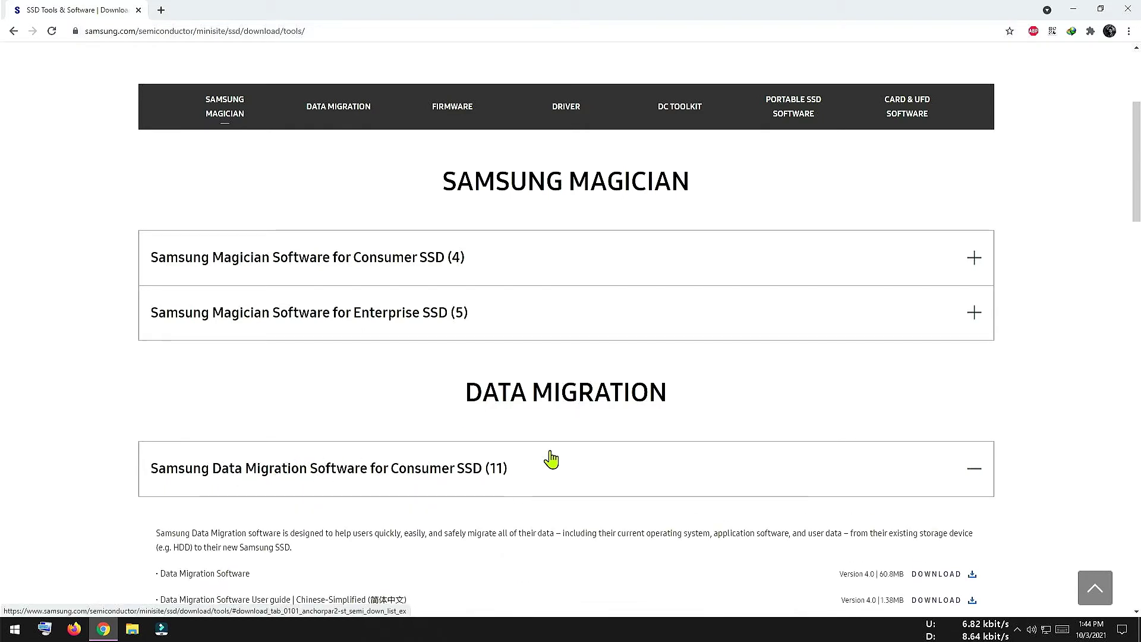
pyautogui.scroll(-2, 578, 458)
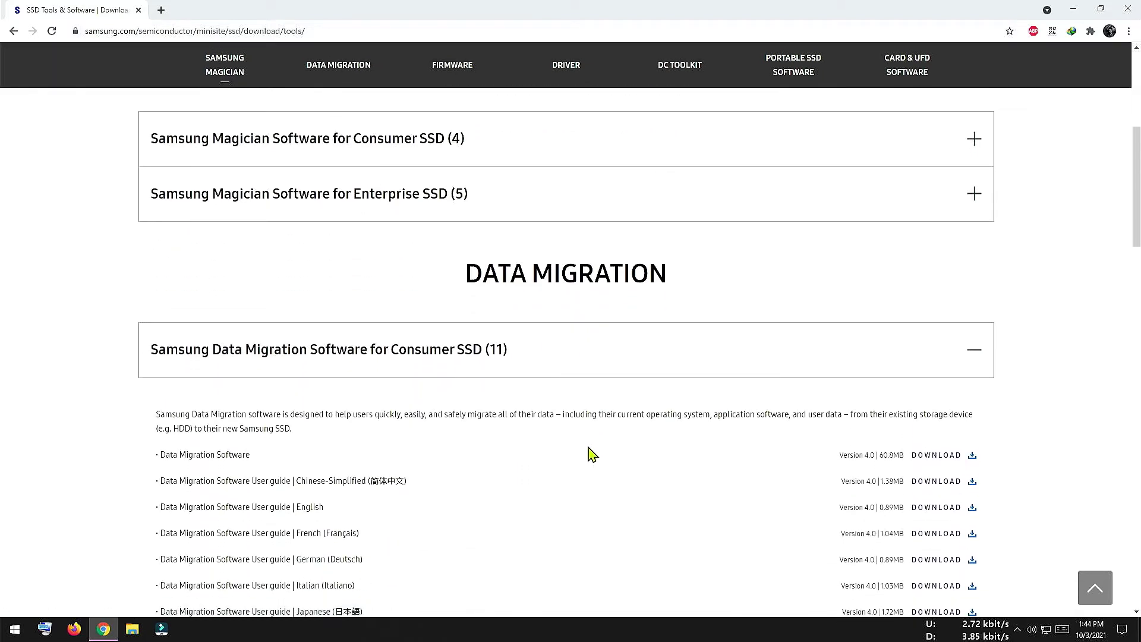
pyautogui.scroll(-1, 572, 455)
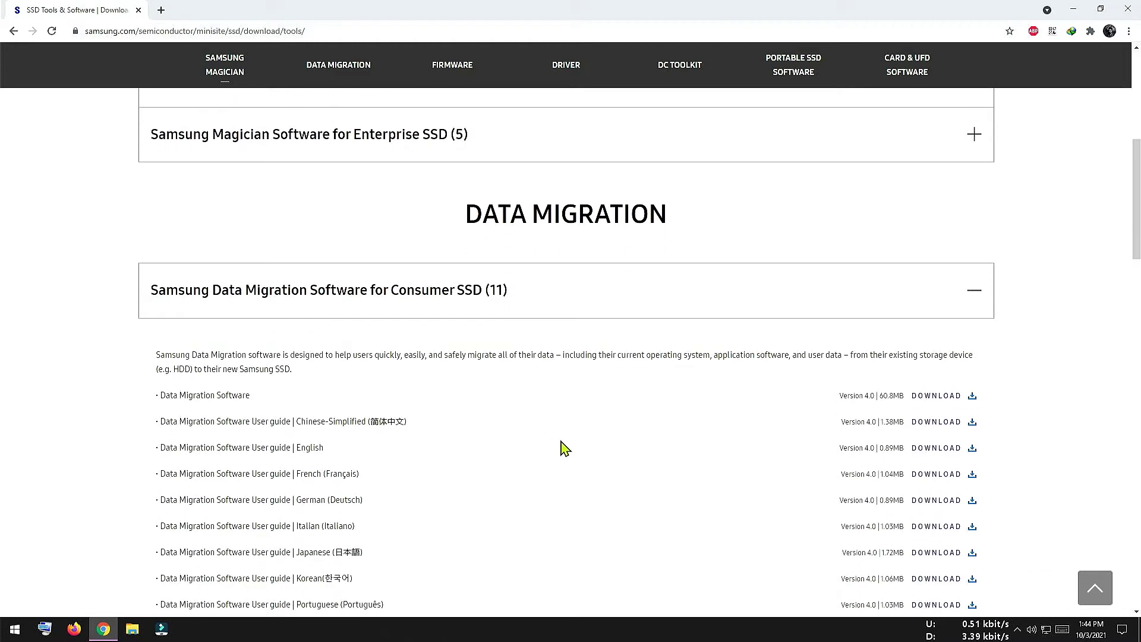
pyautogui.click(973, 396)
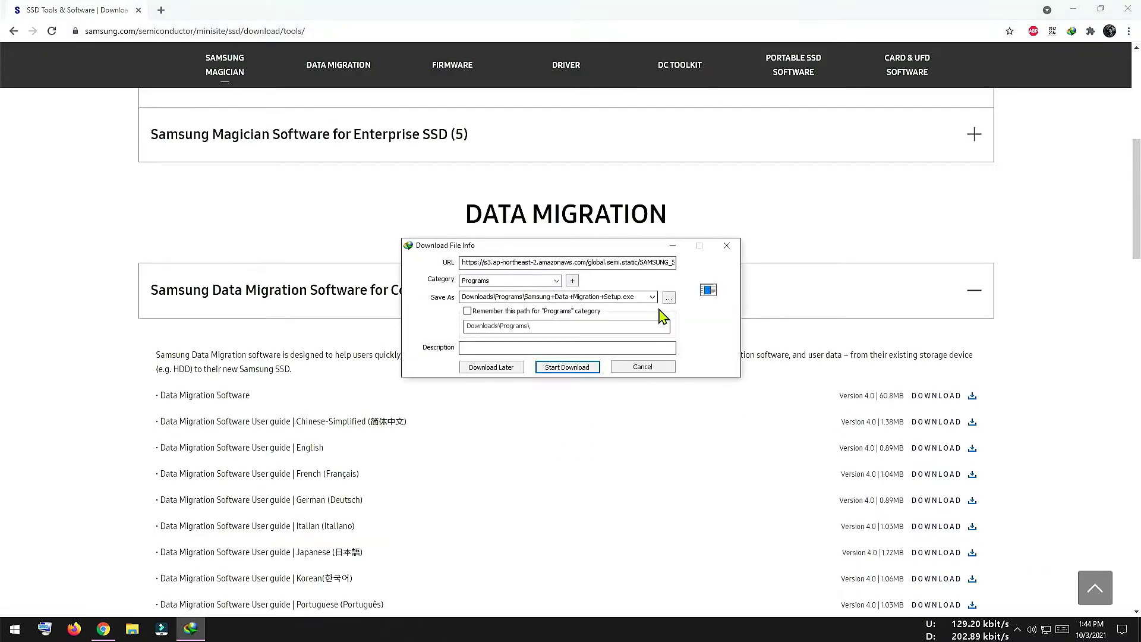
pyautogui.click(571, 367)
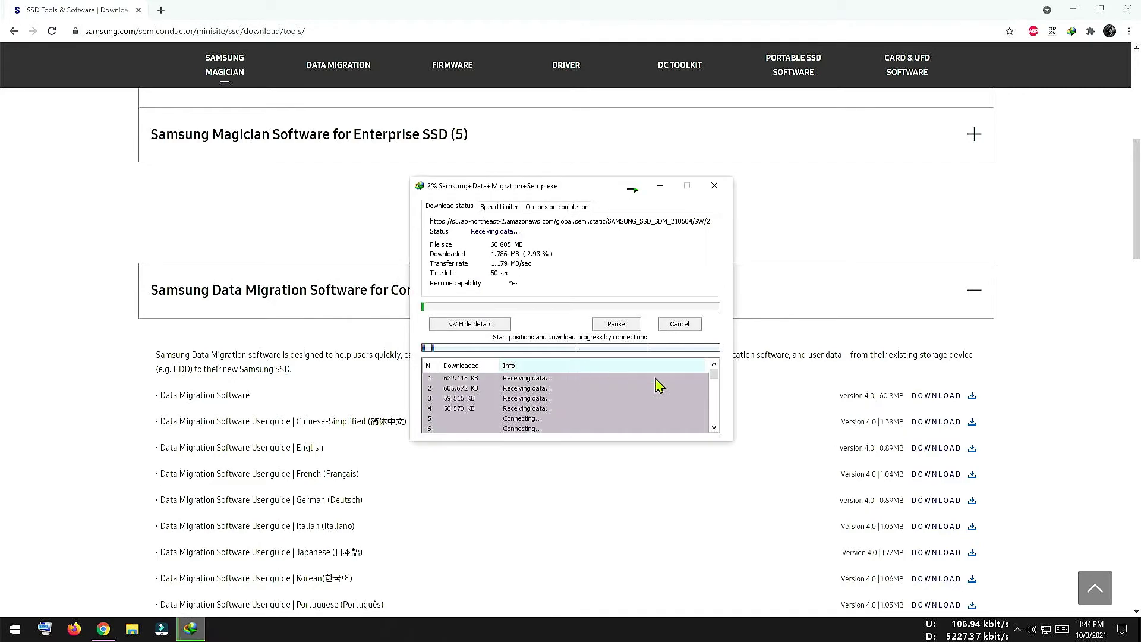
# - Scroll the Samsung tools page down to the Firmware, Driver and DC Toolkit sections
pyautogui.click(1047, 357)
pyautogui.scroll(-2, 1051, 364)
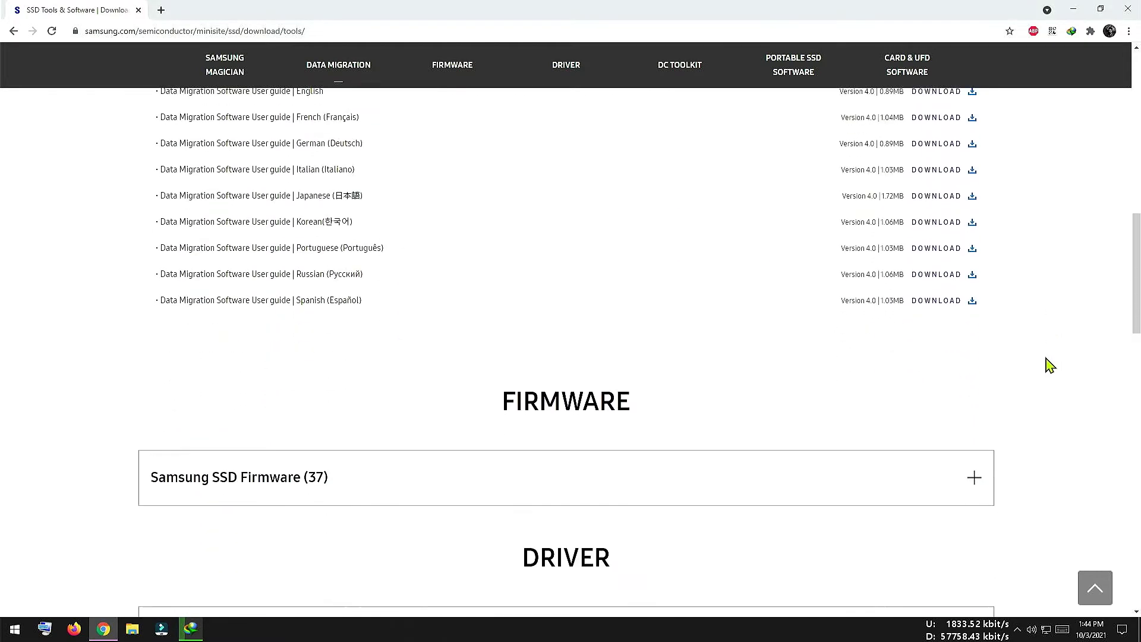
pyautogui.scroll(-4, 1046, 365)
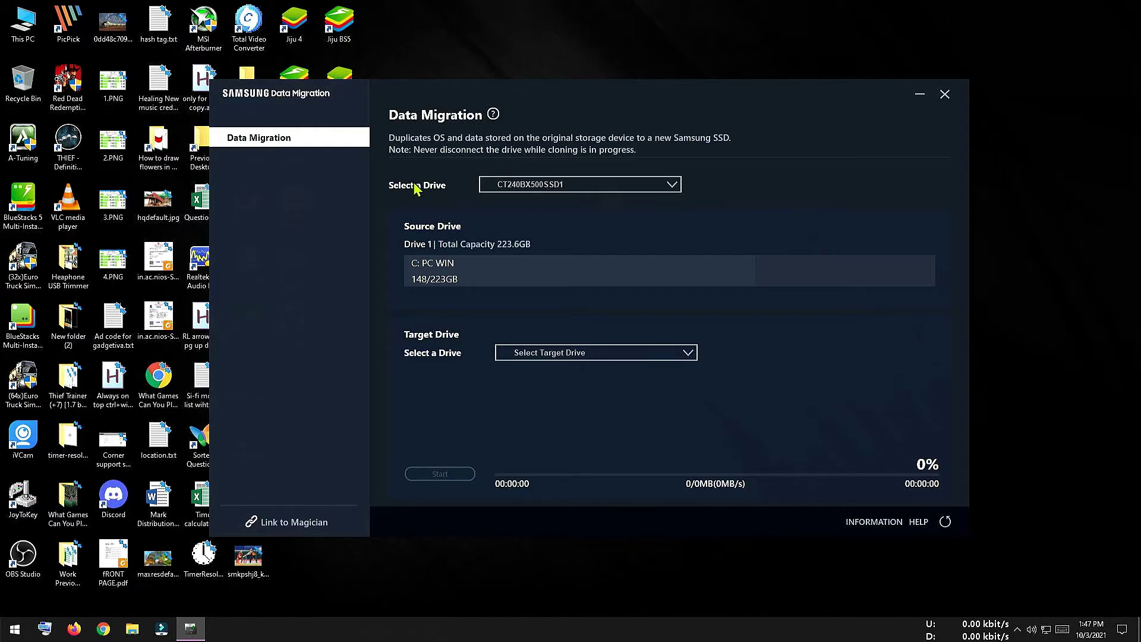
# - Clone from CT240BX500SSD1 to the Samsung SSD 980 500GB target and start migration
pyautogui.click(585, 189)
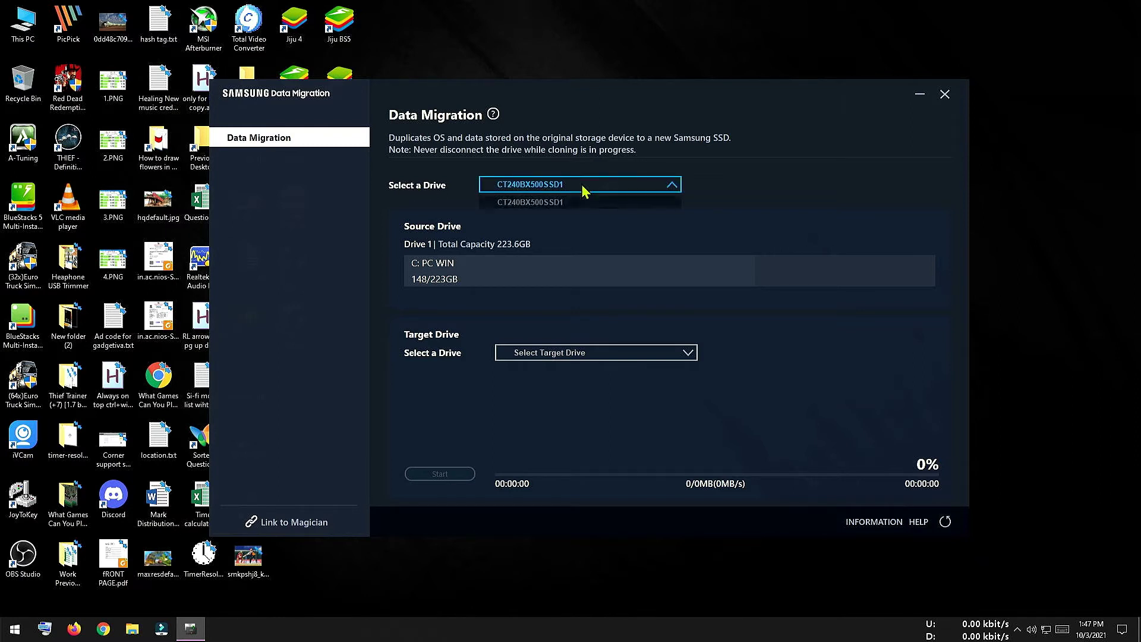
pyautogui.click(554, 208)
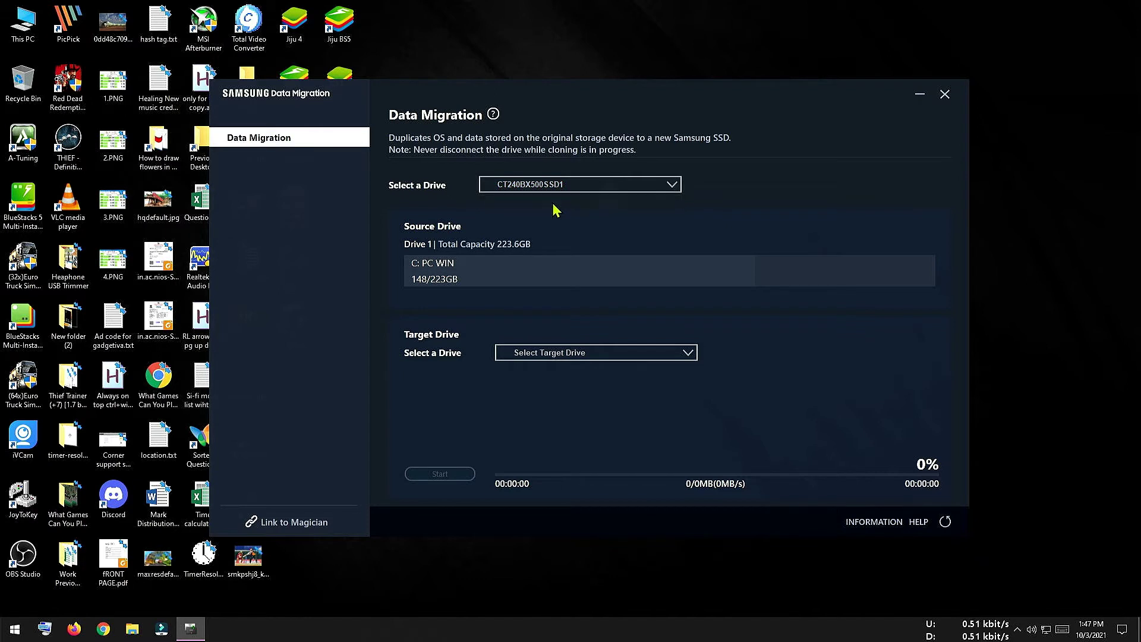
pyautogui.click(582, 191)
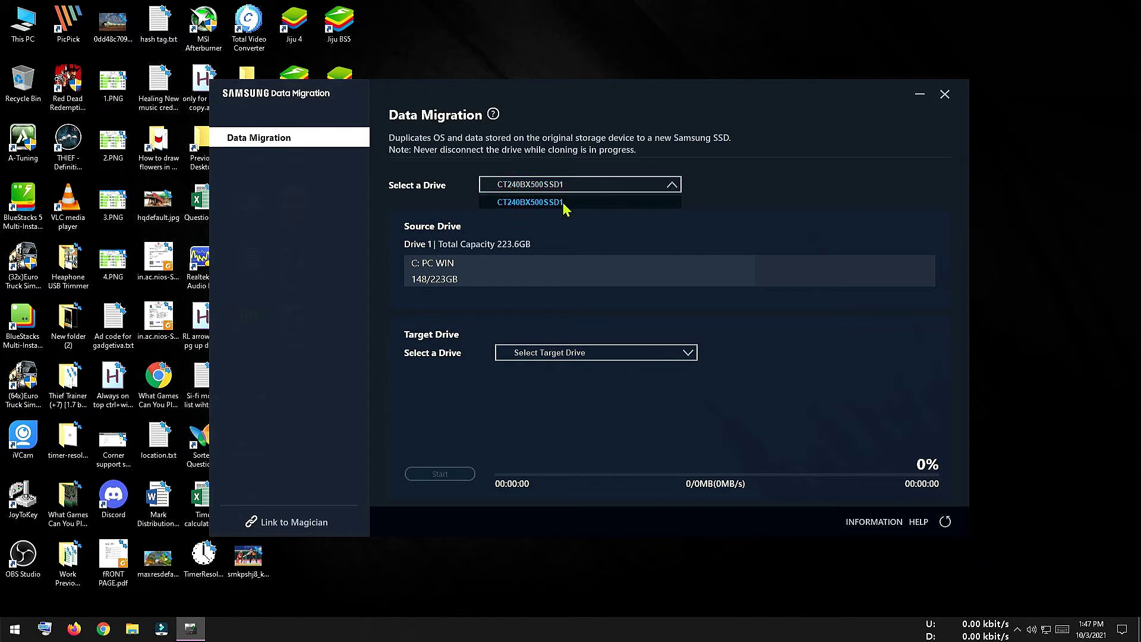
pyautogui.click(564, 207)
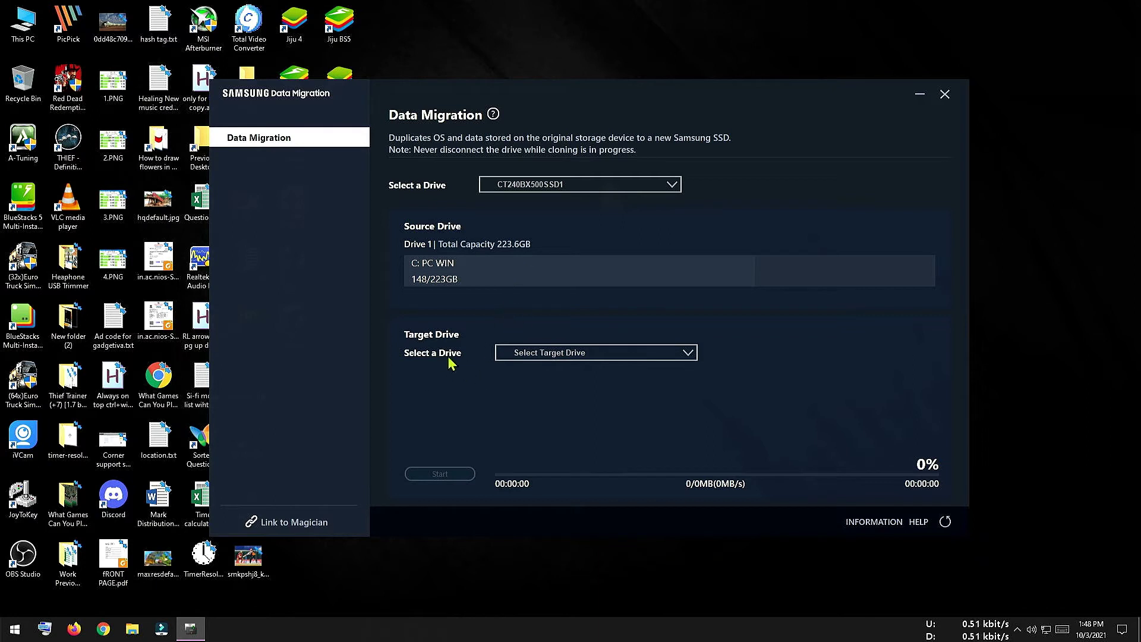
pyautogui.click(558, 355)
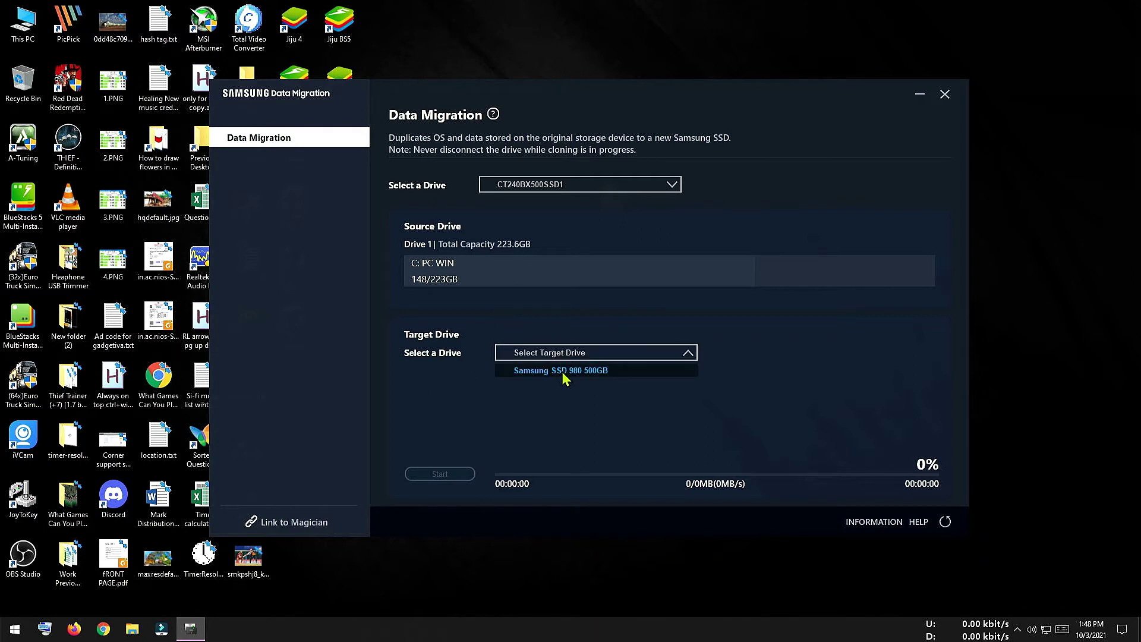
pyautogui.click(564, 373)
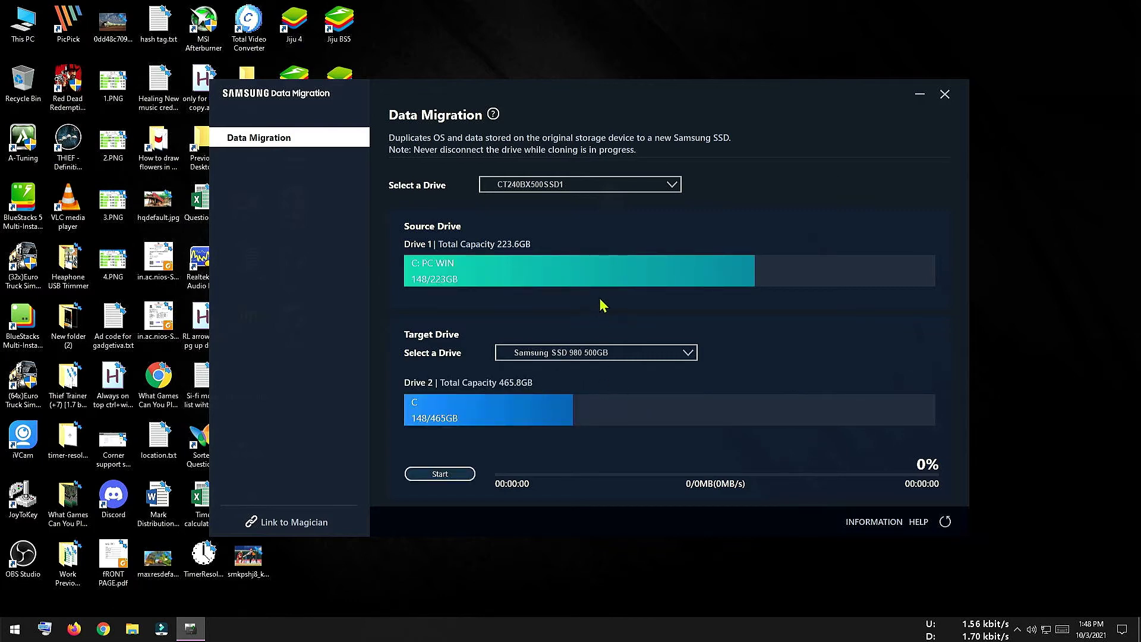
pyautogui.click(443, 479)
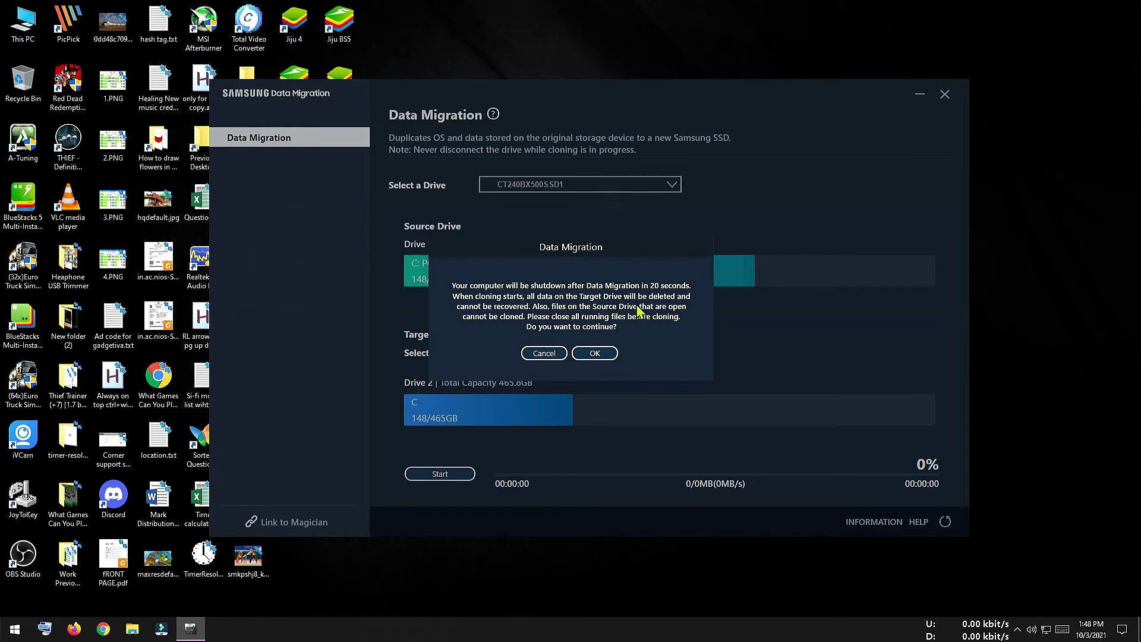
# - Accept the data-erase and automatic shutdown warning so cloning proceeds and the PC restarts
pyautogui.click(1017, 629)
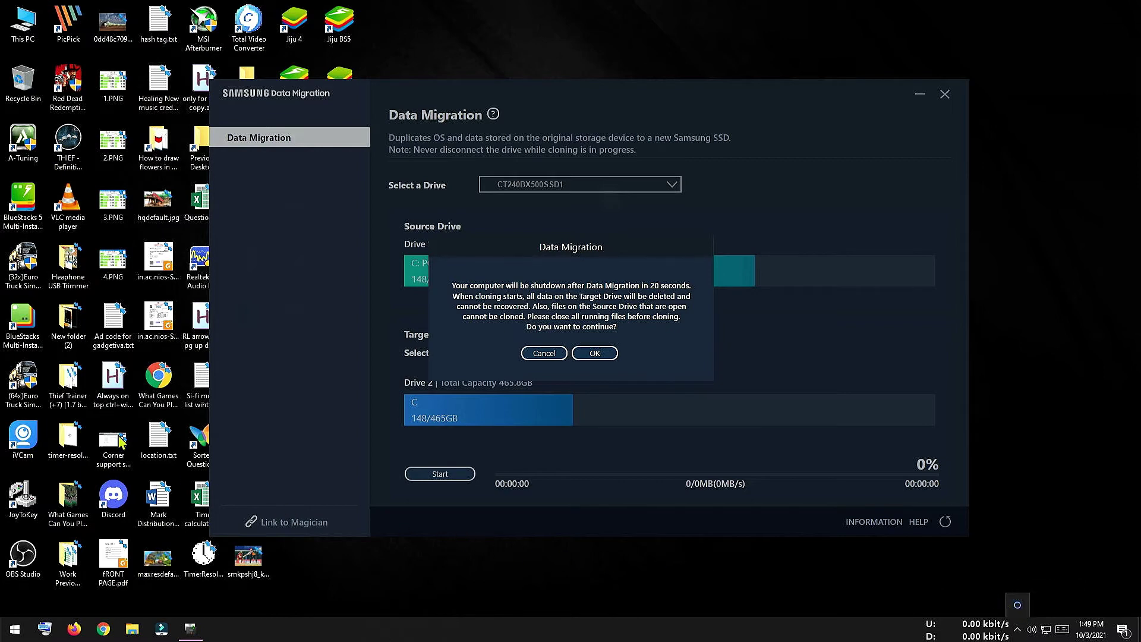
pyautogui.click(595, 354)
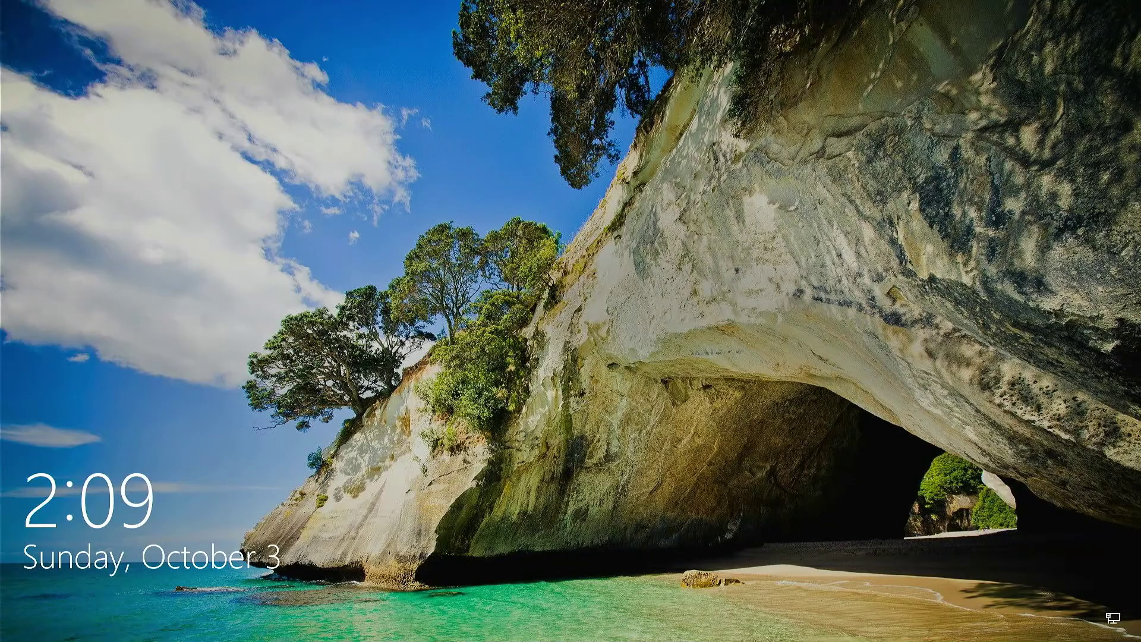
# - Sign in with the PIN and launch Samsung Magician from the desktop as administrator
pyautogui.press('Return')
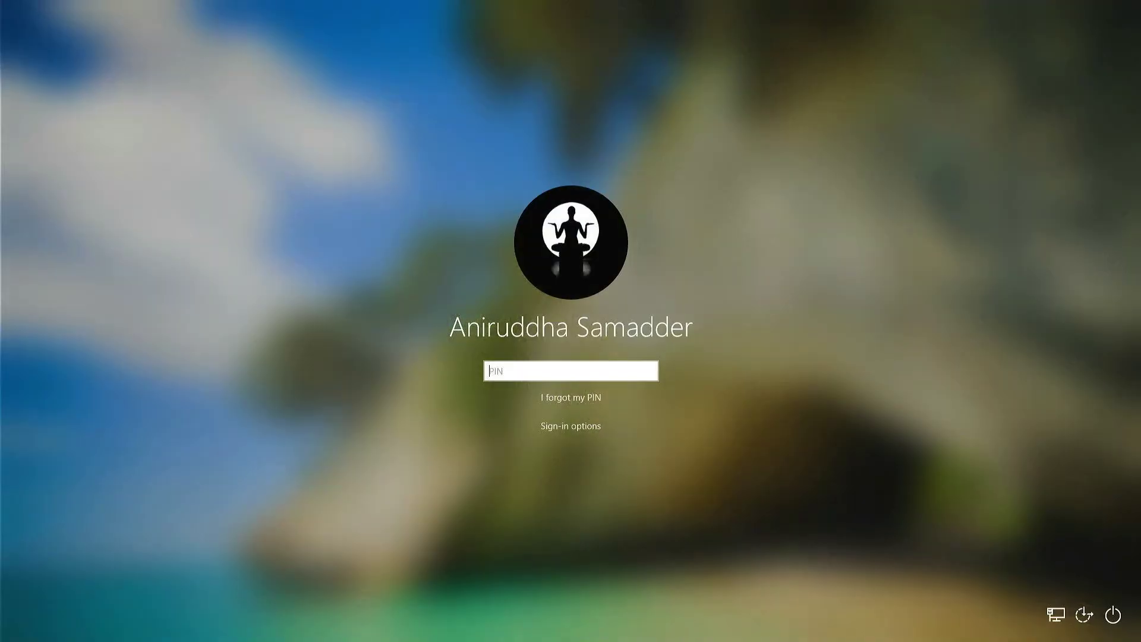
pyautogui.write('••')
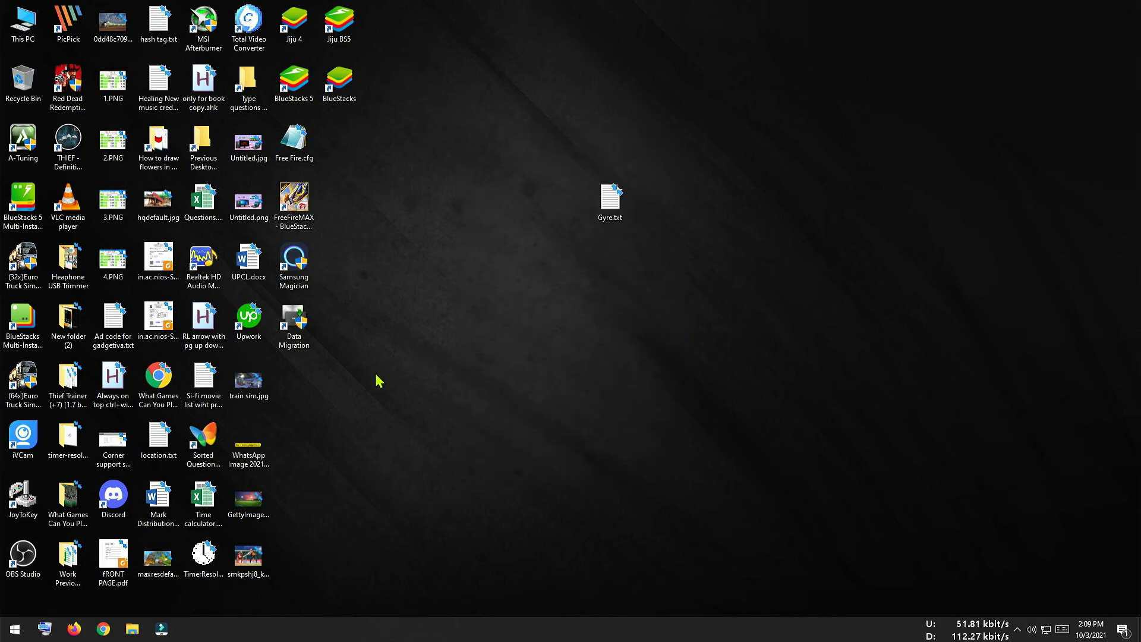
pyautogui.click(302, 283)
pyautogui.doubleClick(302, 282)
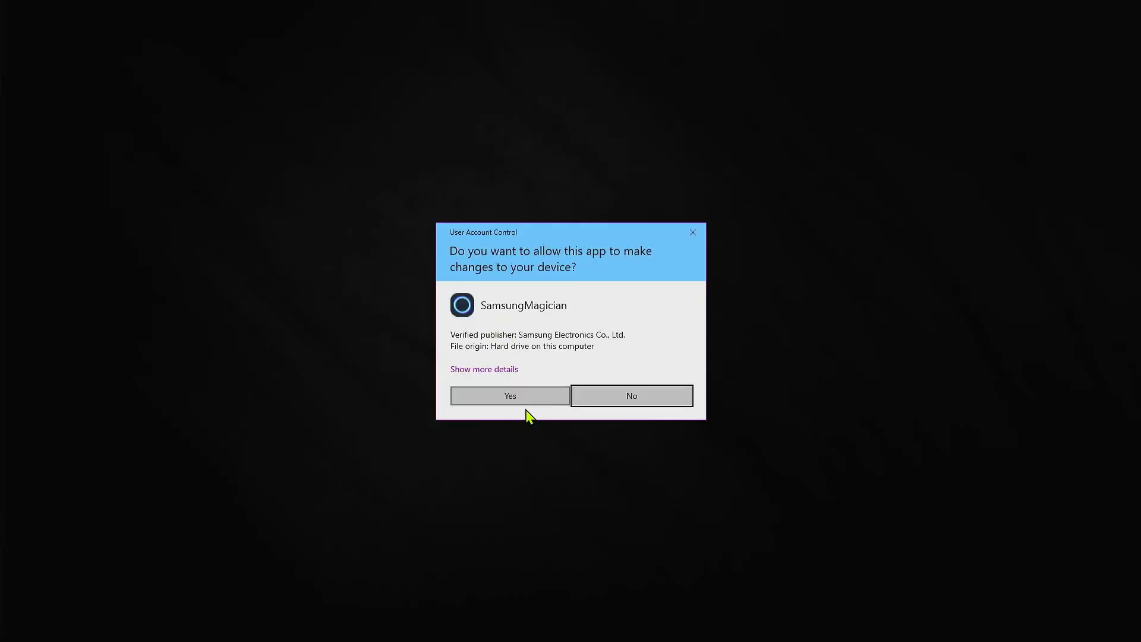
pyautogui.click(531, 400)
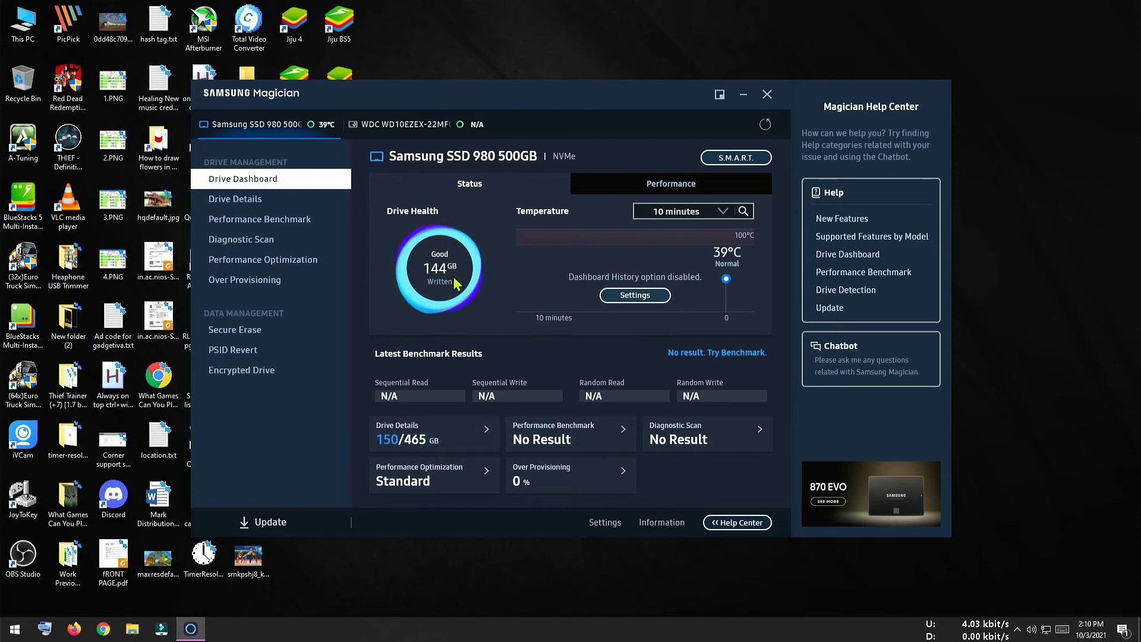
# - Run Magician's Performance Benchmark on the SSD 980, yielding 3076 MB/s read and 2273 MB/s write
pyautogui.click(557, 442)
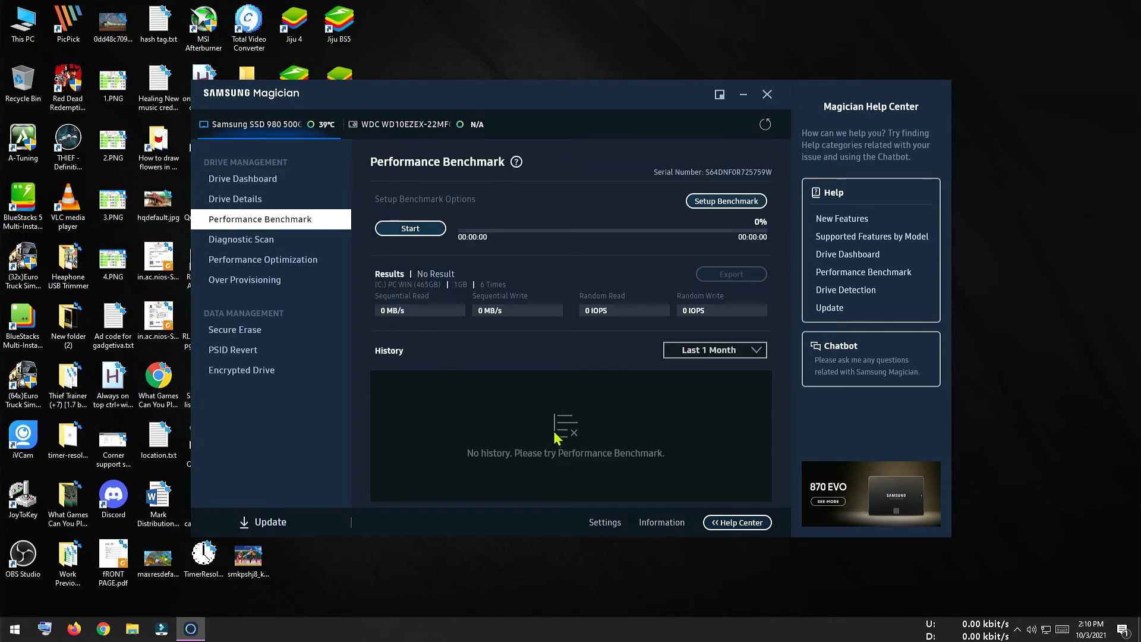
pyautogui.click(414, 233)
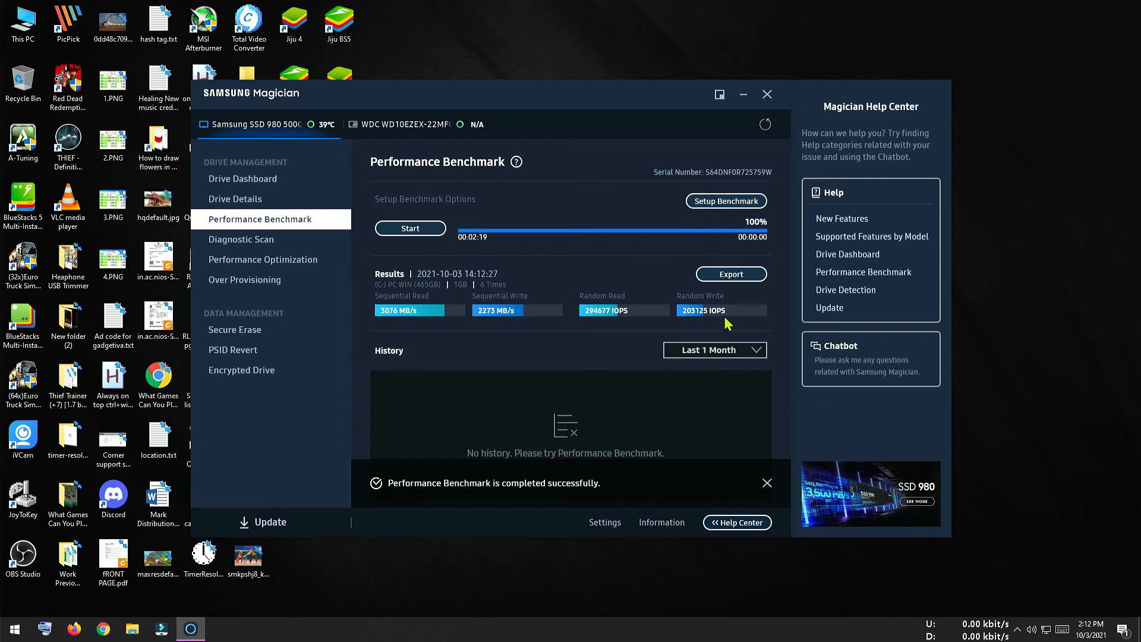
pyautogui.moveTo(650, 319)
pyautogui.moveTo(511, 315)
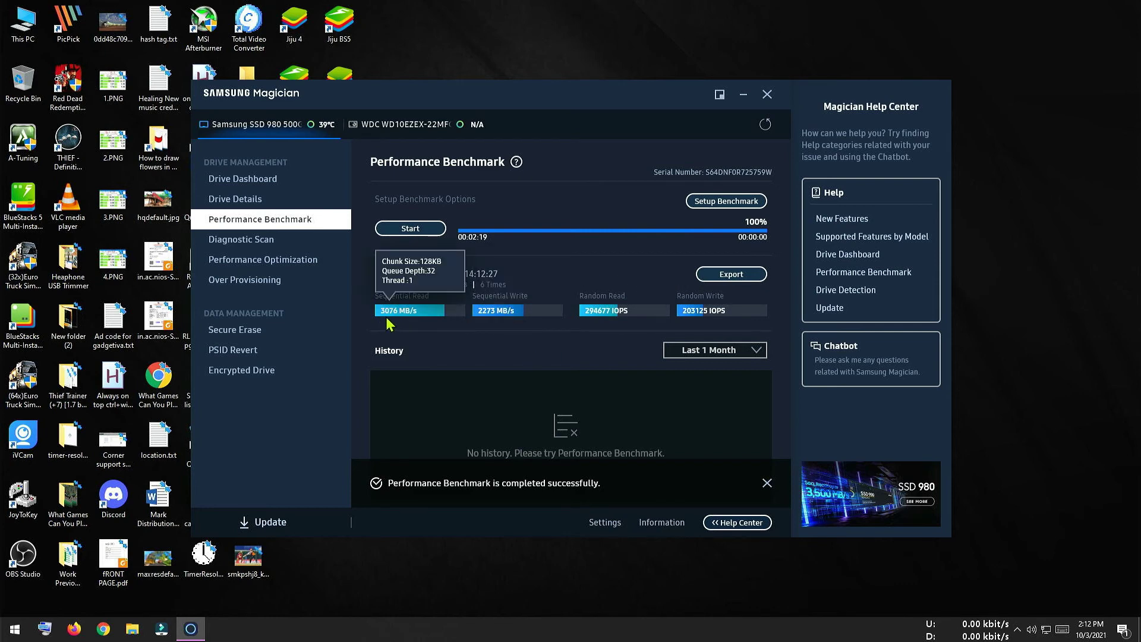
pyautogui.moveTo(406, 334)
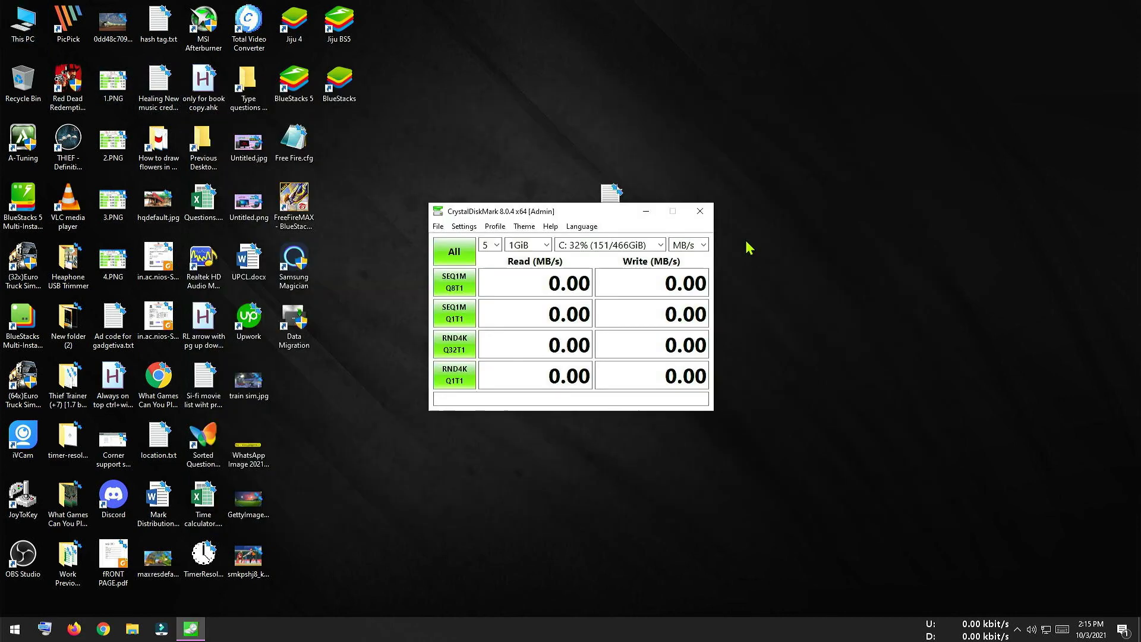
# - Run all CrystalDiskMark tests on C: with 5 runs of 1GiB
pyautogui.click(455, 253)
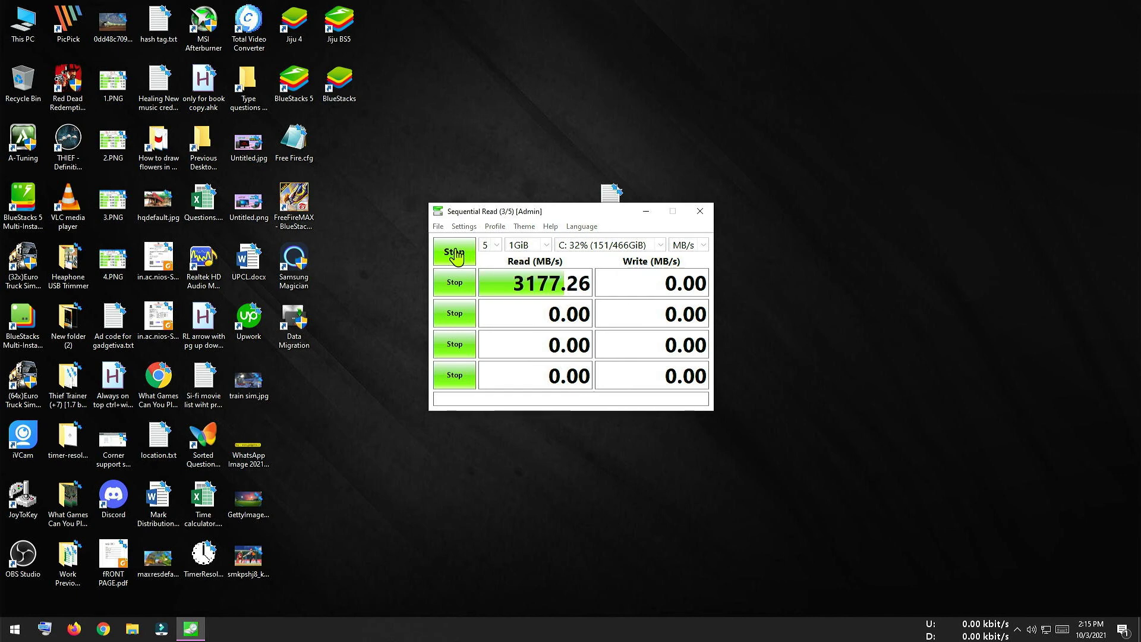